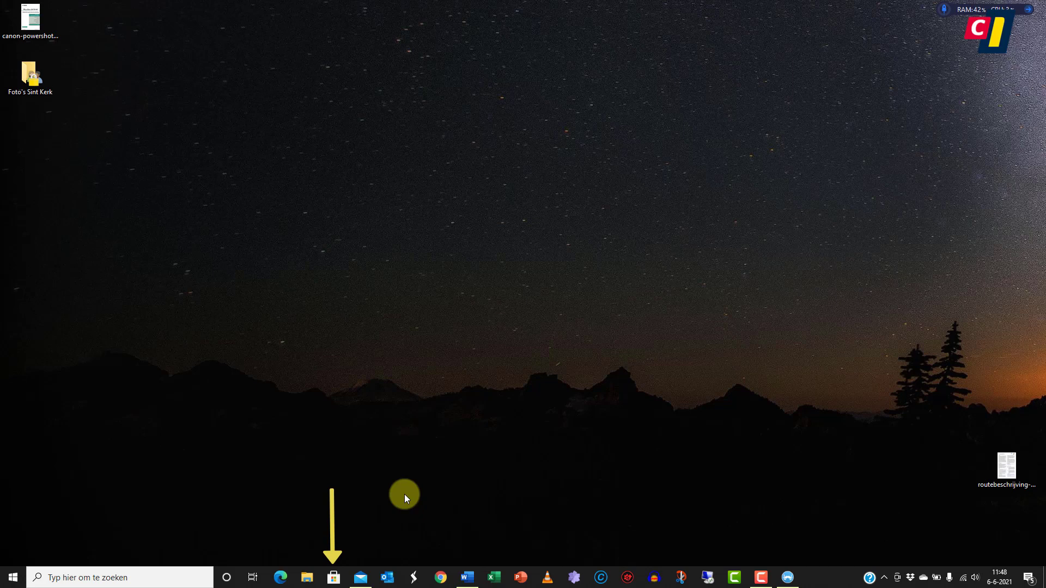
Step: Open the Microsoft Store and search for the Files app
left_click(335, 577)
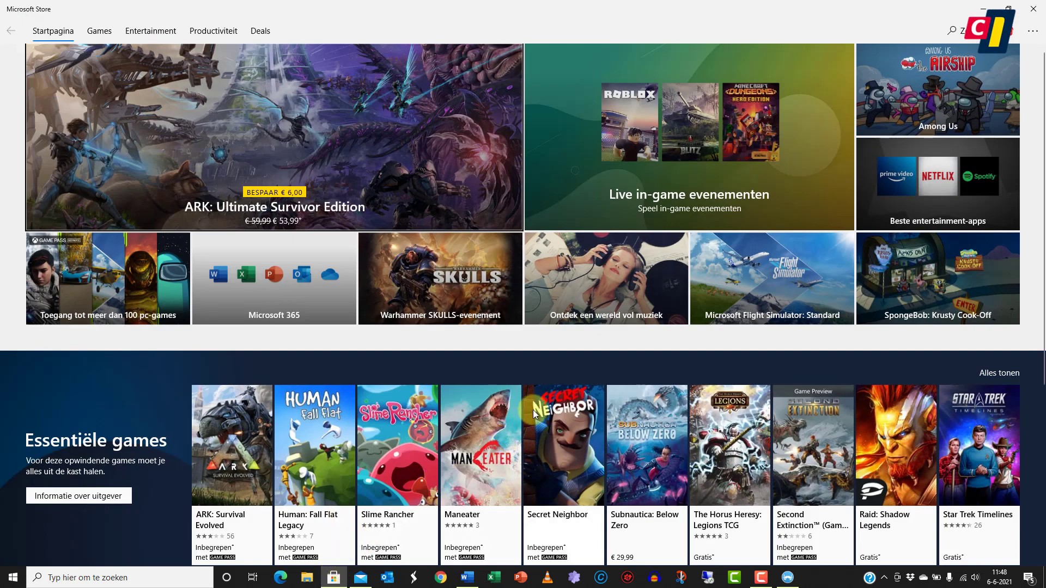
left_click(952, 31)
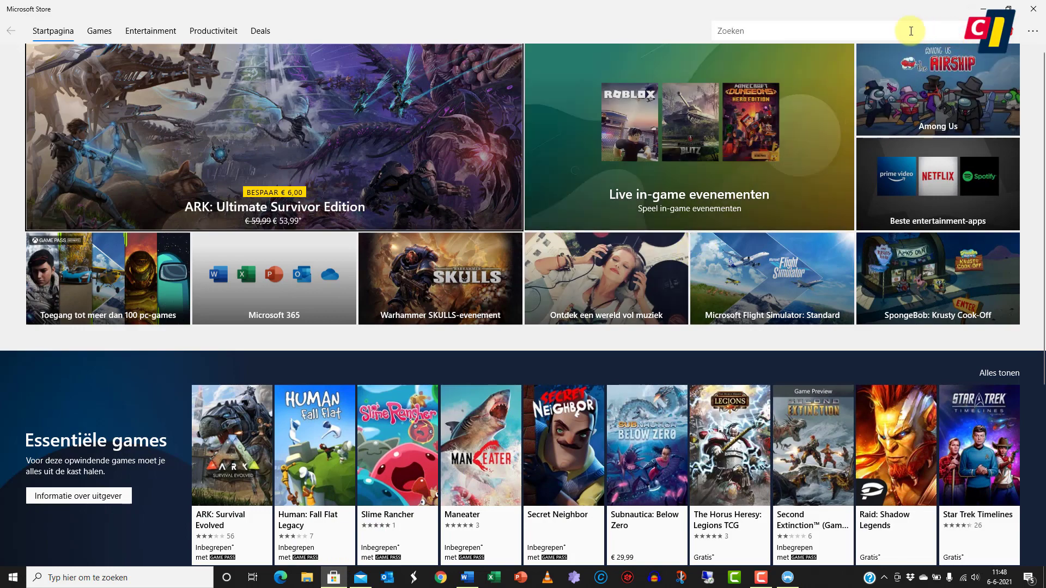
type("Files")
key("Return")
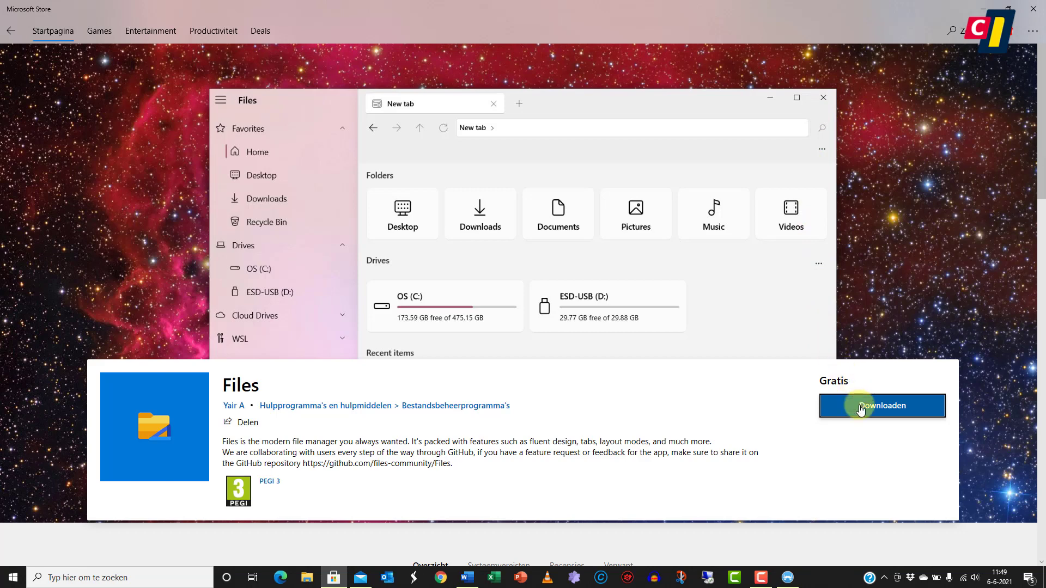
Step: Download and install the free Files app and launch it
left_click(861, 410)
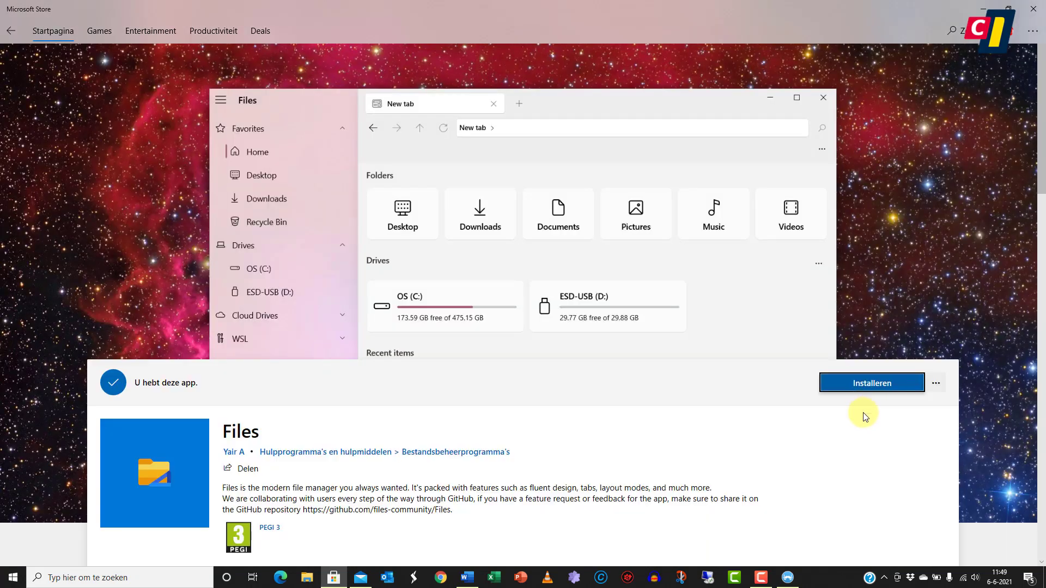
left_click(860, 386)
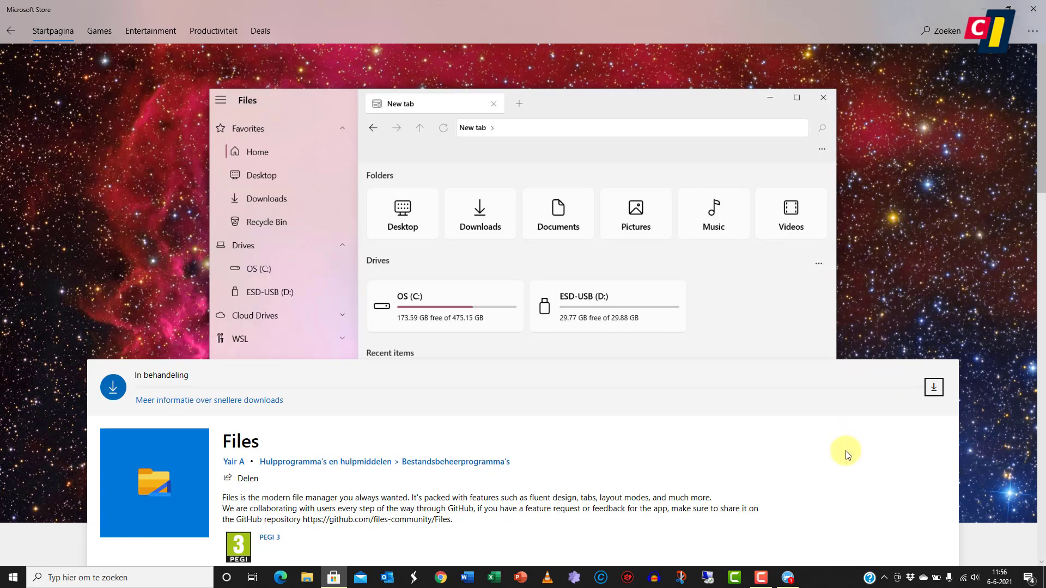
left_click(861, 393)
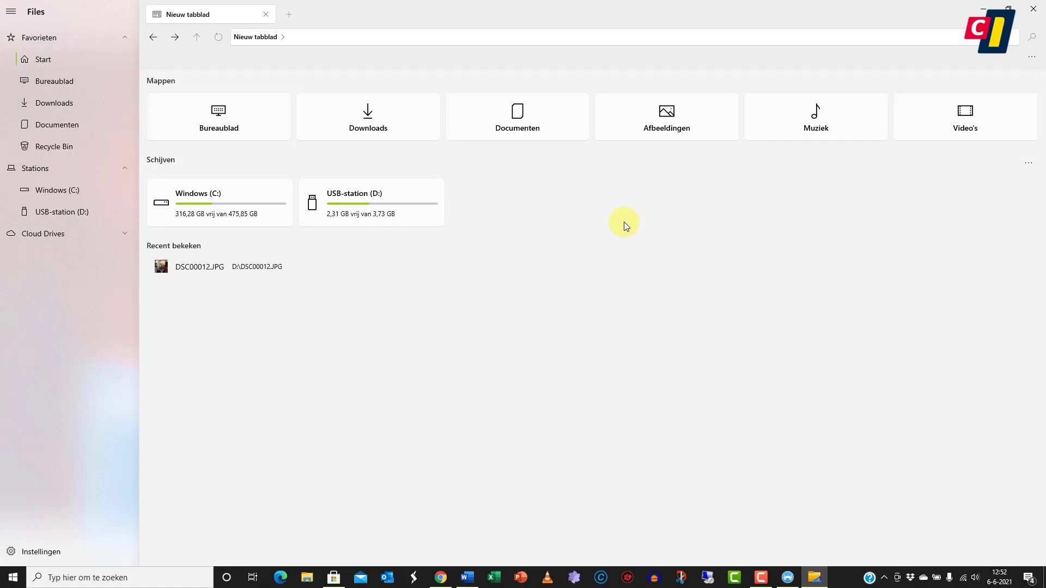
Step: Browse the Afbeeldingen folder and the Windows (C:) drive, ending in the Bureaublad folder
left_click(664, 129)
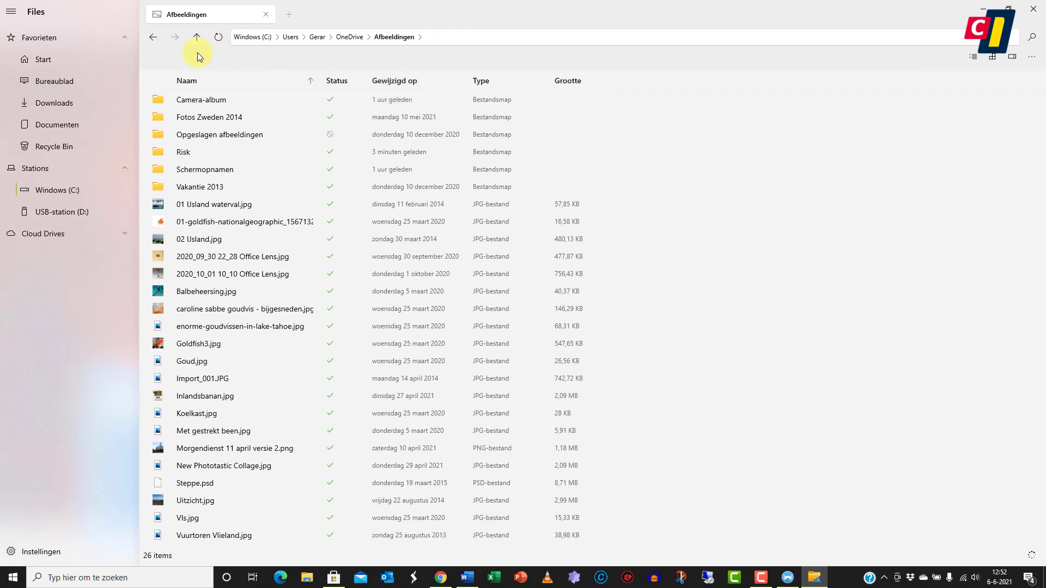
left_click(153, 38)
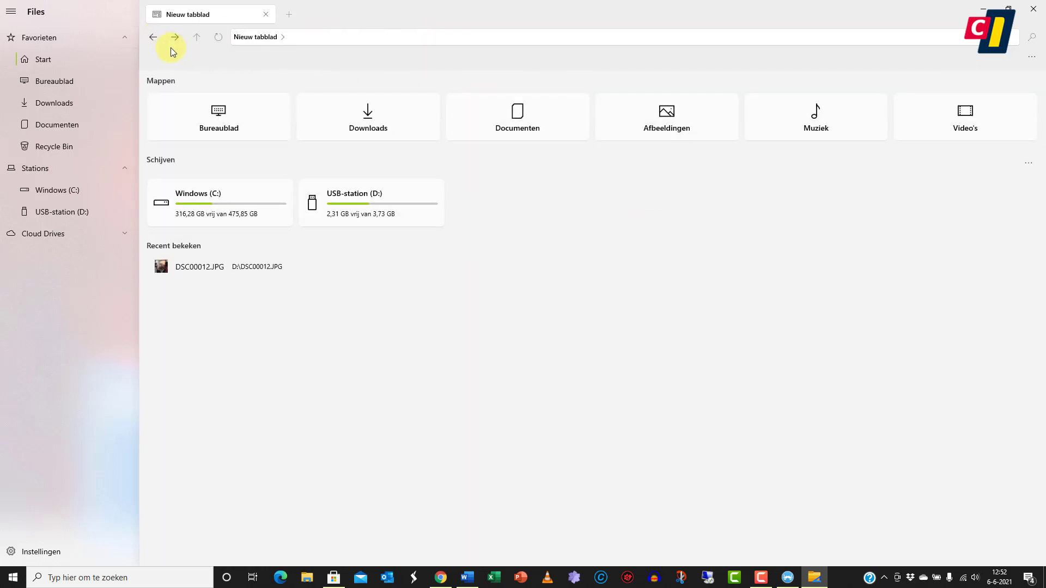
left_click(252, 196)
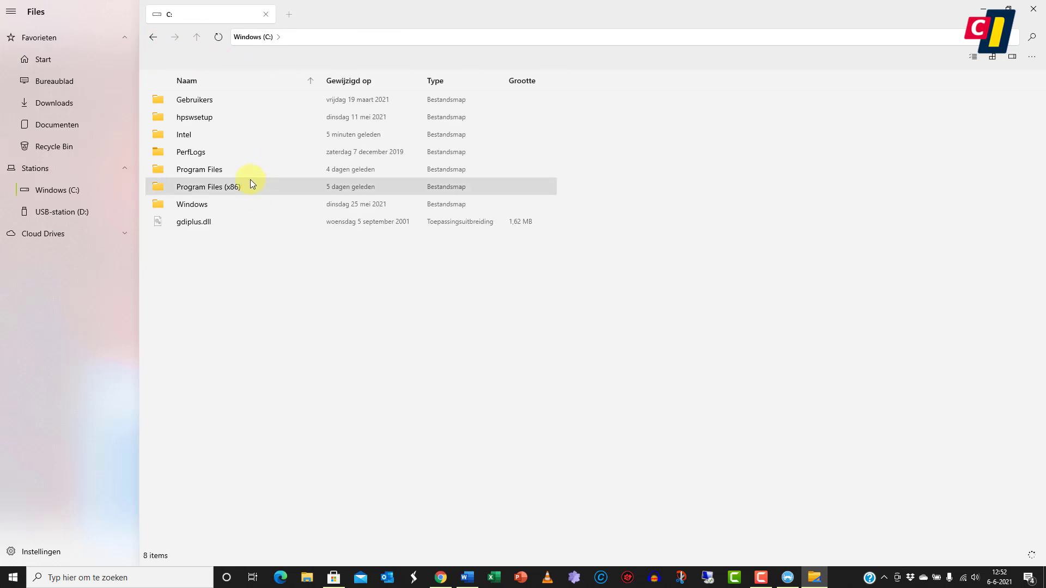
left_click(64, 82)
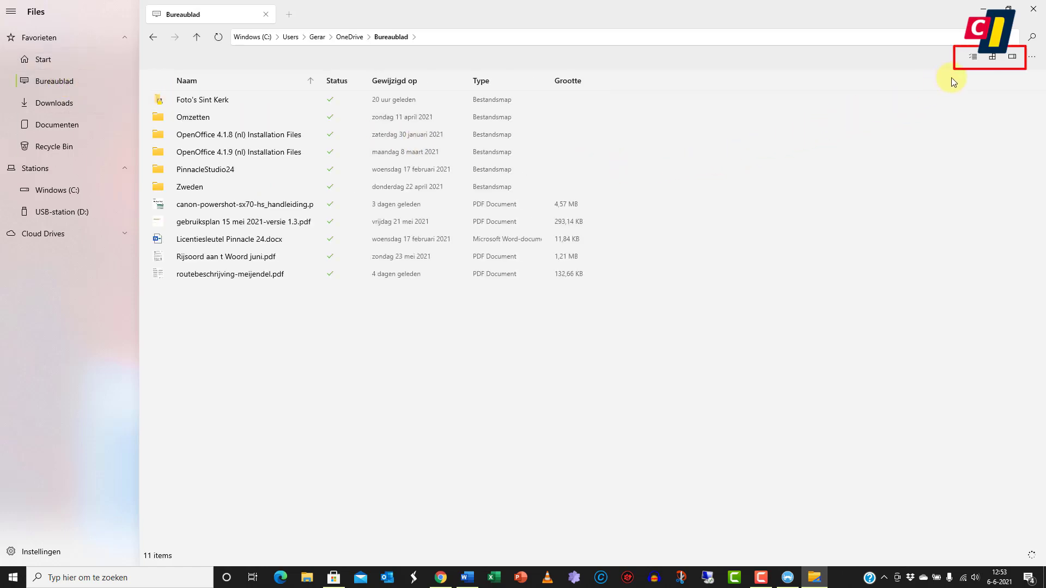
Step: Select all items in the Bureaublad folder and clear the selection again
left_click(973, 56)
left_click(967, 78)
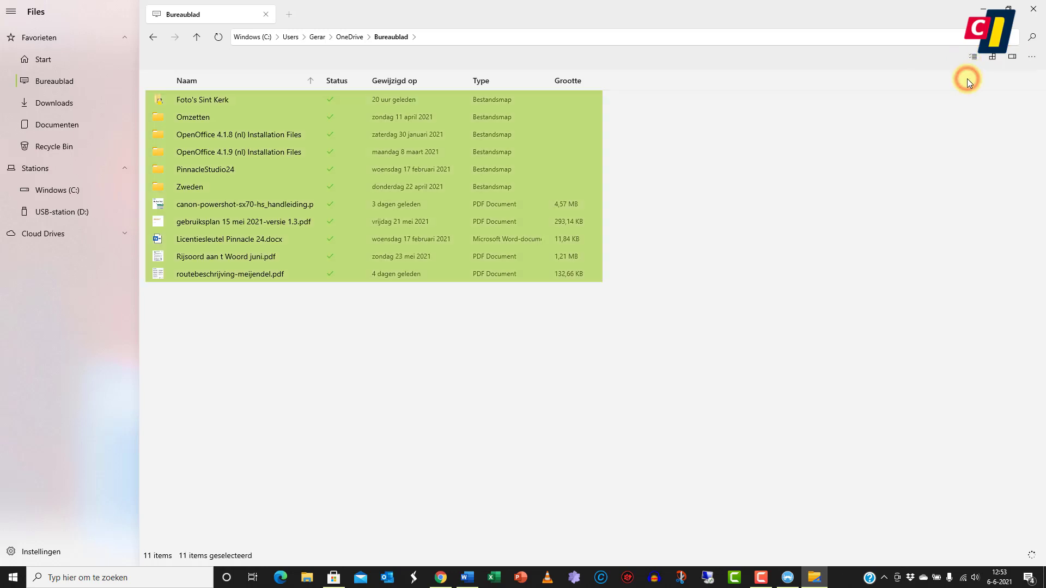
left_click(971, 64)
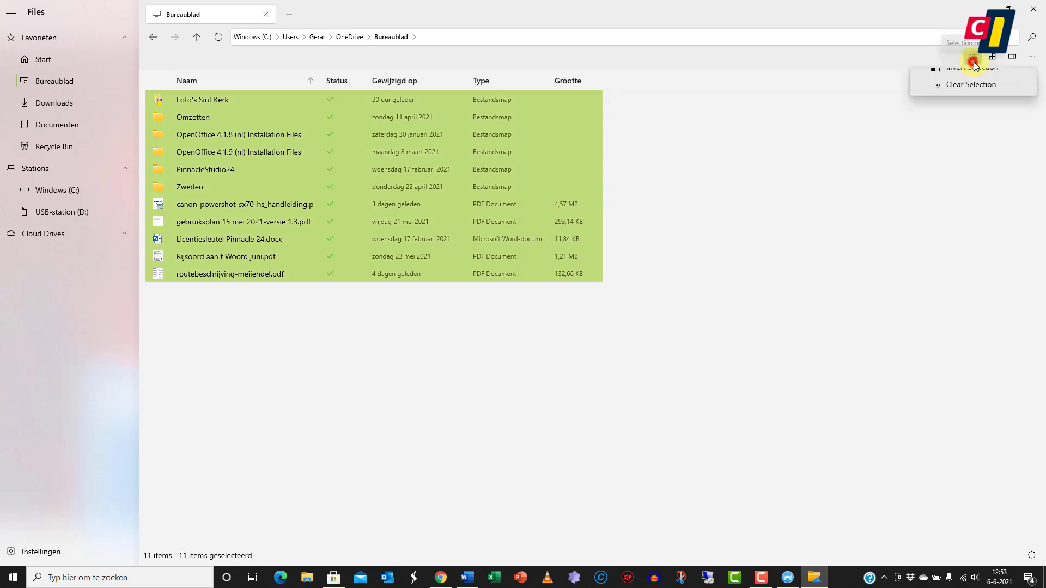
left_click(978, 114)
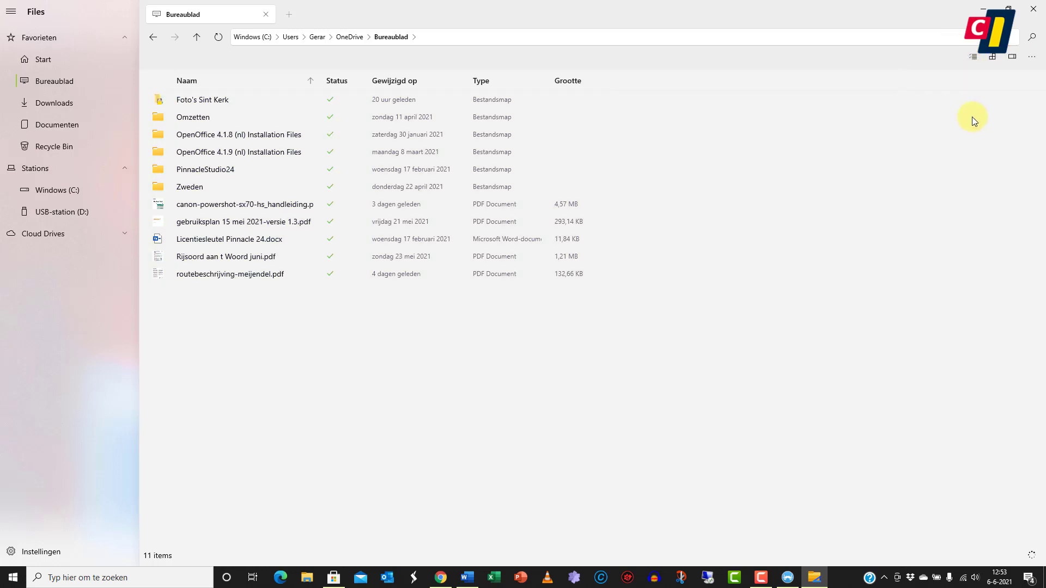
Step: Try the small grid layout on the Bureaublad folder and set its layout mode to tiles
left_click(992, 57)
left_click(989, 181)
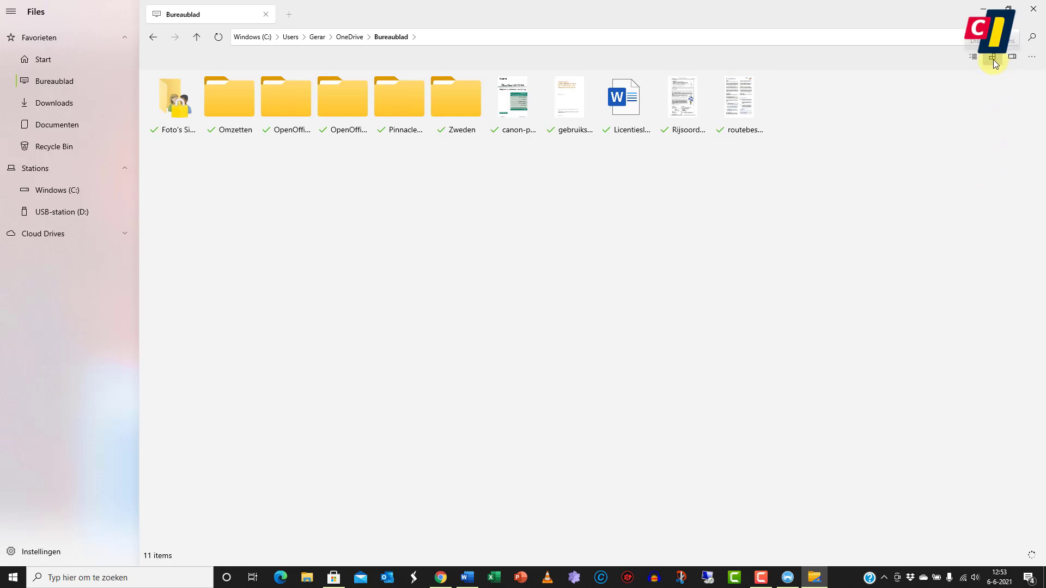
left_click(993, 57)
left_click(968, 181)
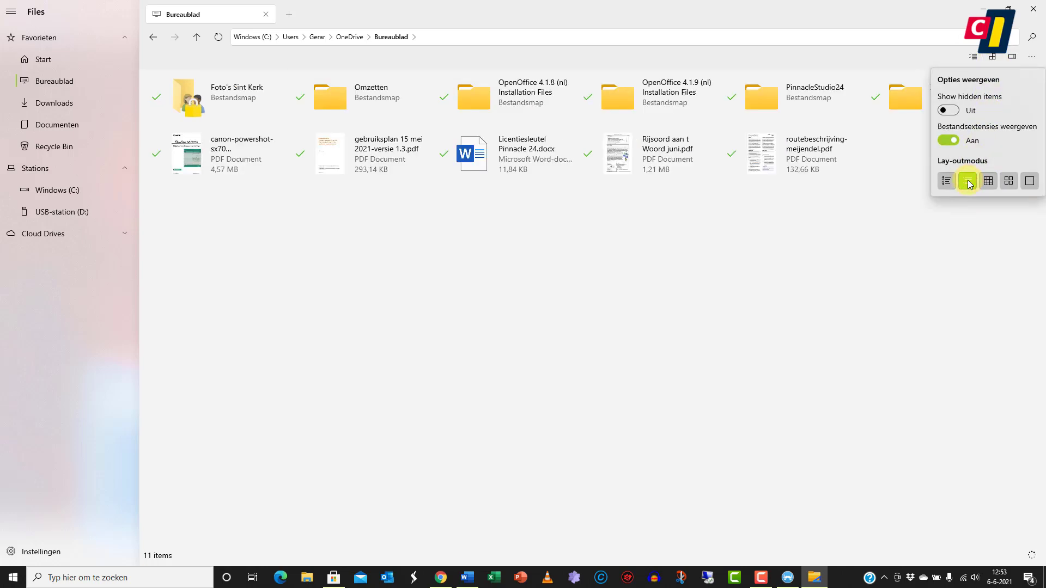
left_click(907, 180)
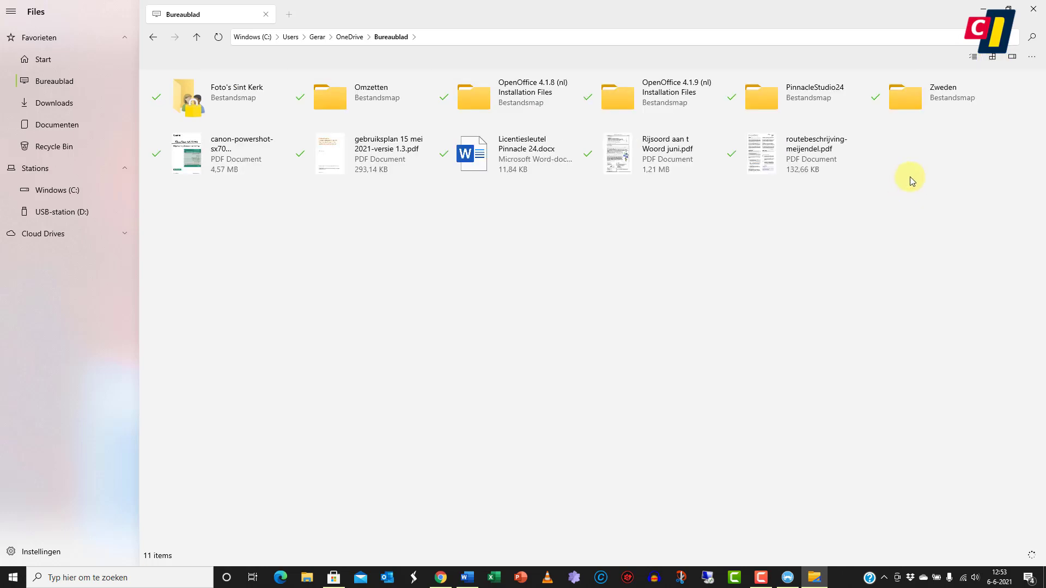
Step: Turn on the preview pane and view the details of the Canon PowerShot PDF manual and the third photo in the Zweden folder
left_click(1012, 58)
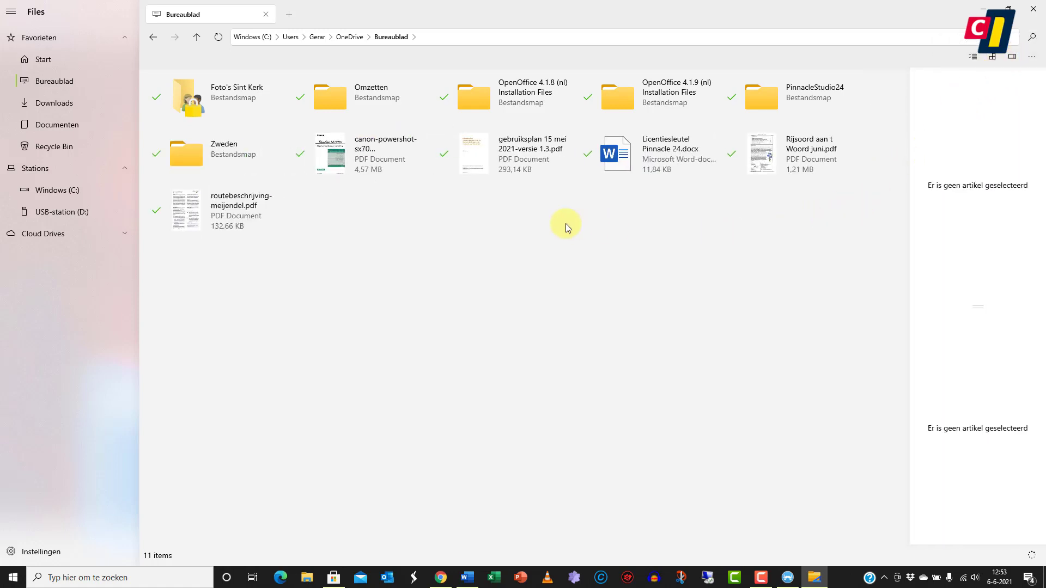
left_click(377, 152)
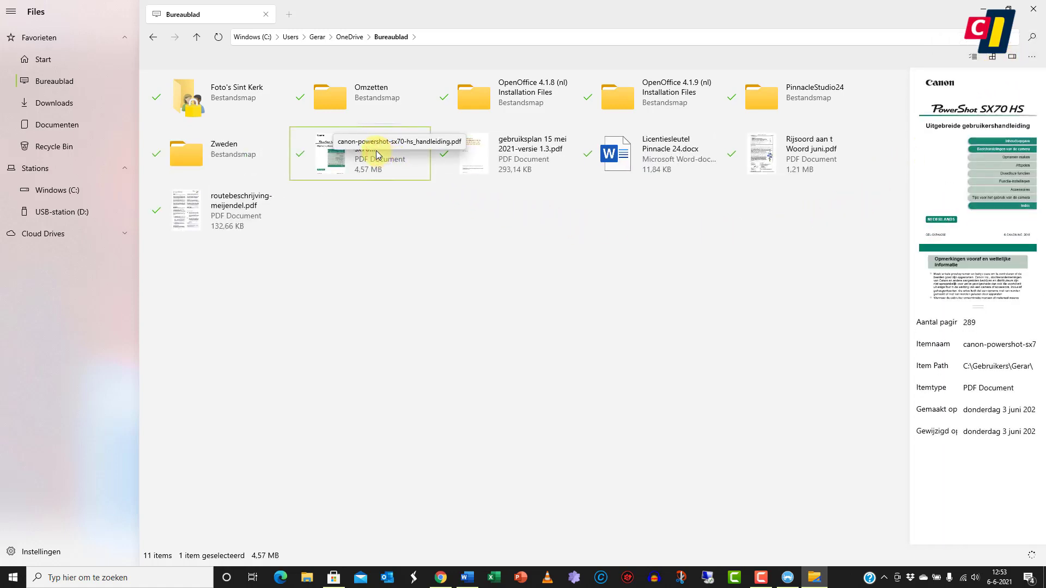
left_click_drag(376, 151, 240, 149)
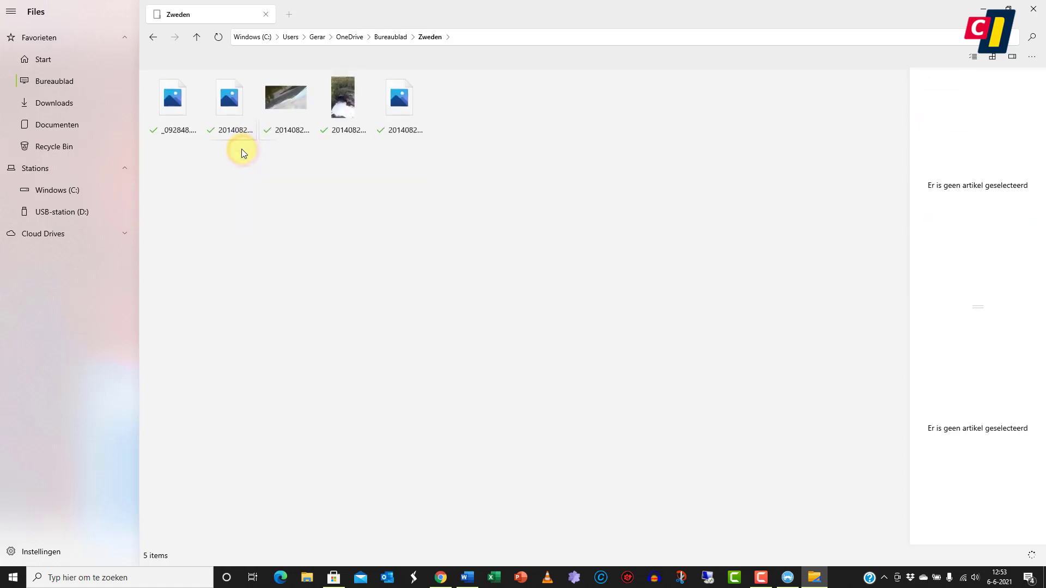
left_click(289, 103)
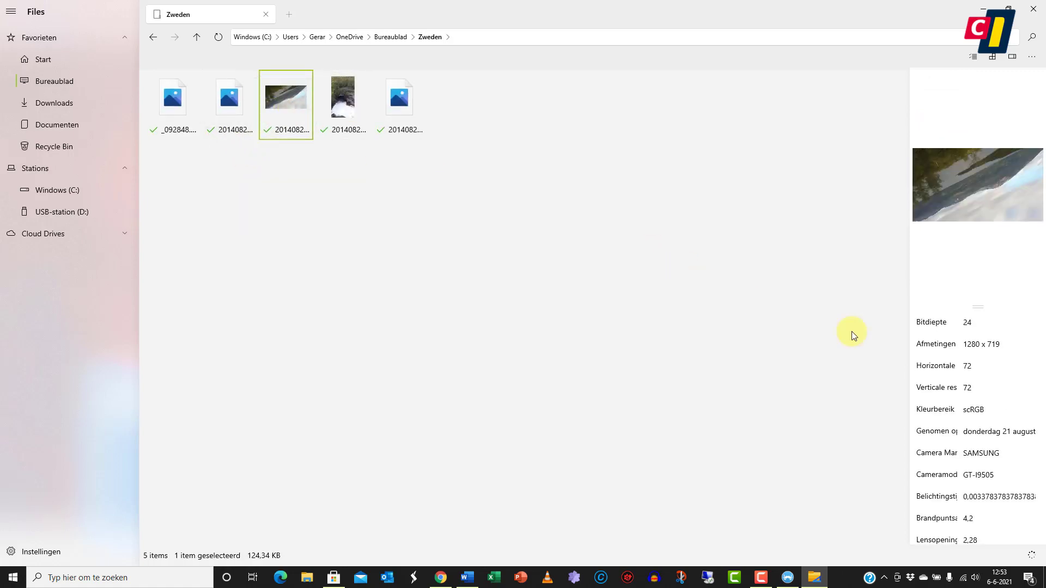
scroll(964, 362, "down", 4)
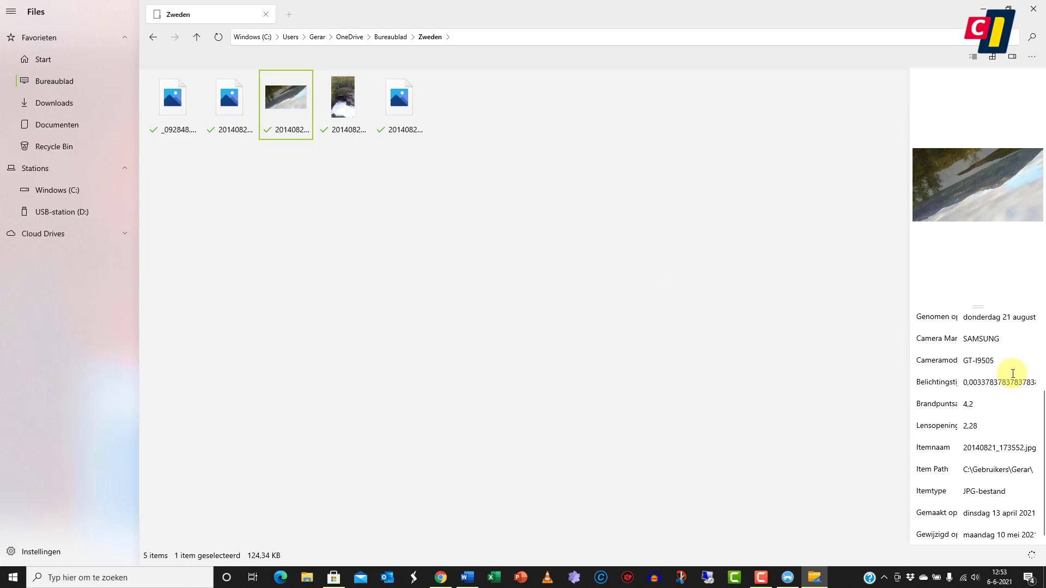
scroll(1013, 374, "up", 4)
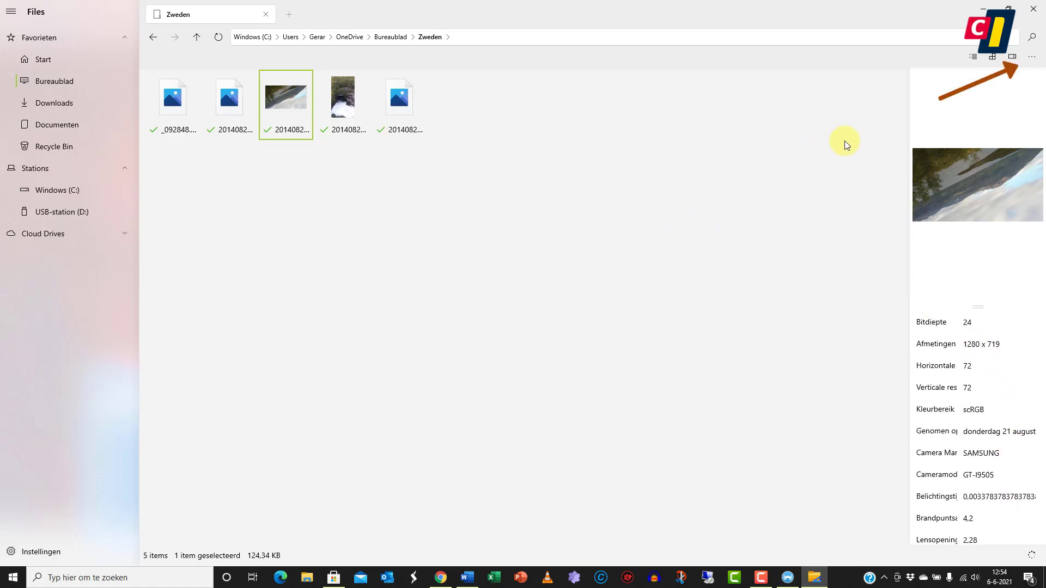
Step: Open a new tab, and open a separate new window and close it again
left_click(1031, 57)
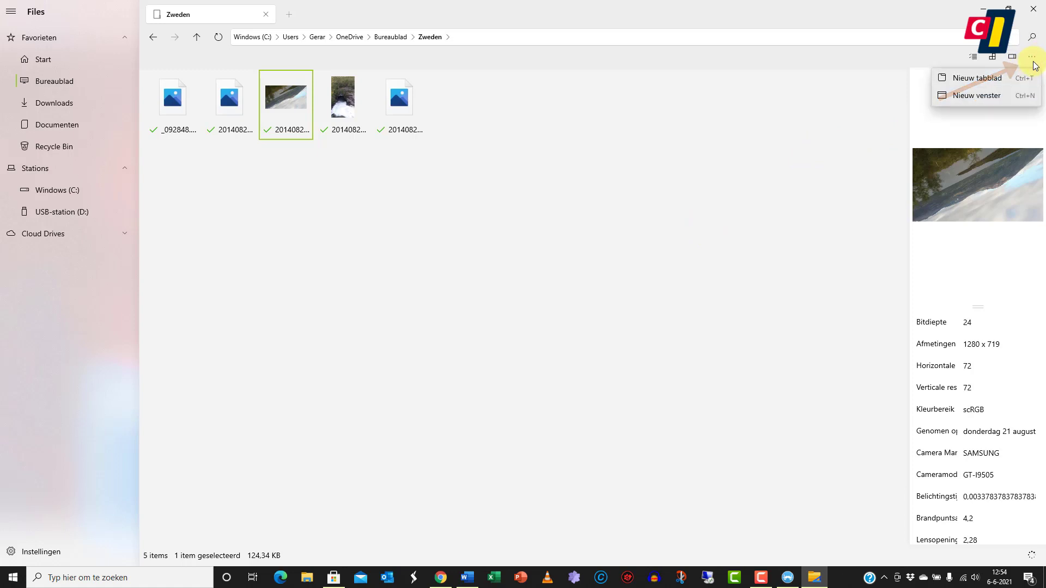
left_click(1008, 80)
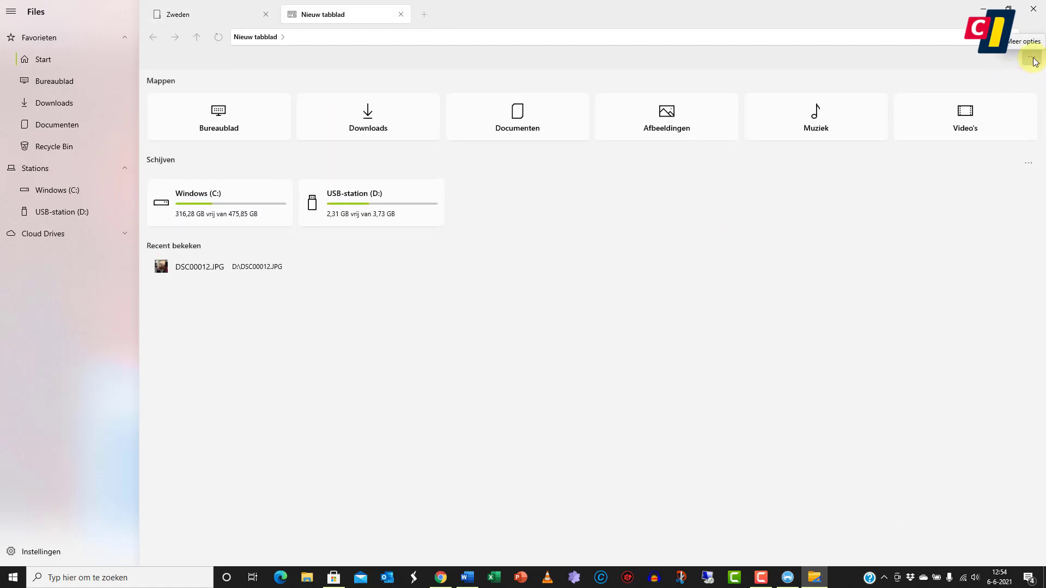
left_click(1032, 58)
left_click(994, 97)
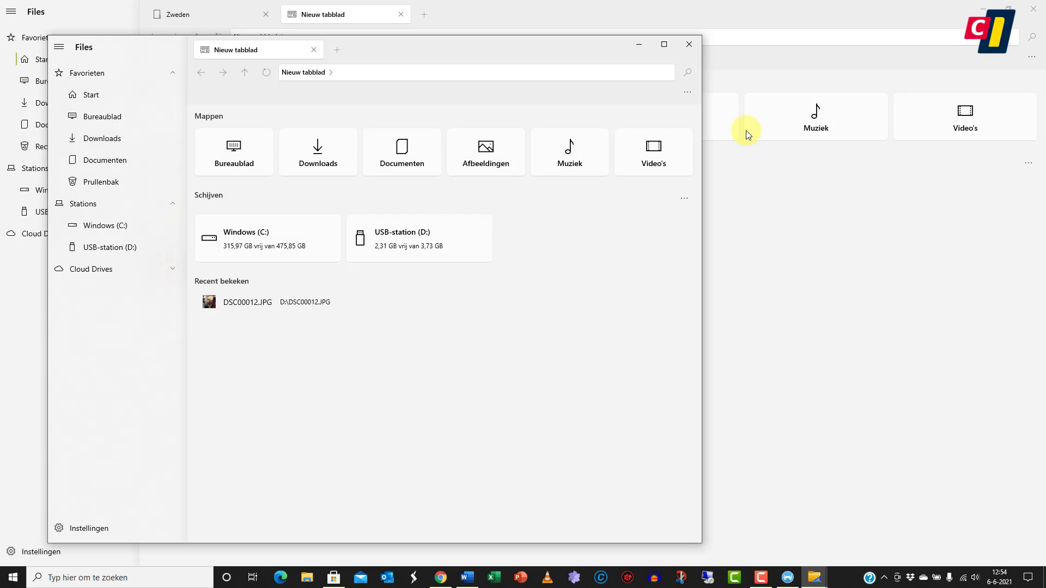
left_click(689, 46)
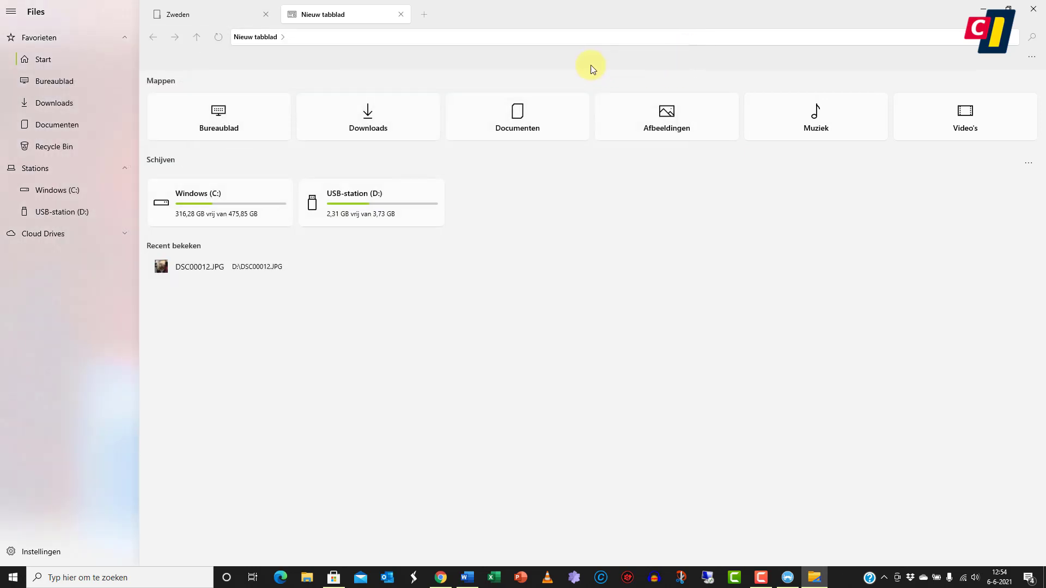
Step: Detach the Zweden tab into its own window and close that window
left_click_drag(222, 13, 362, 298)
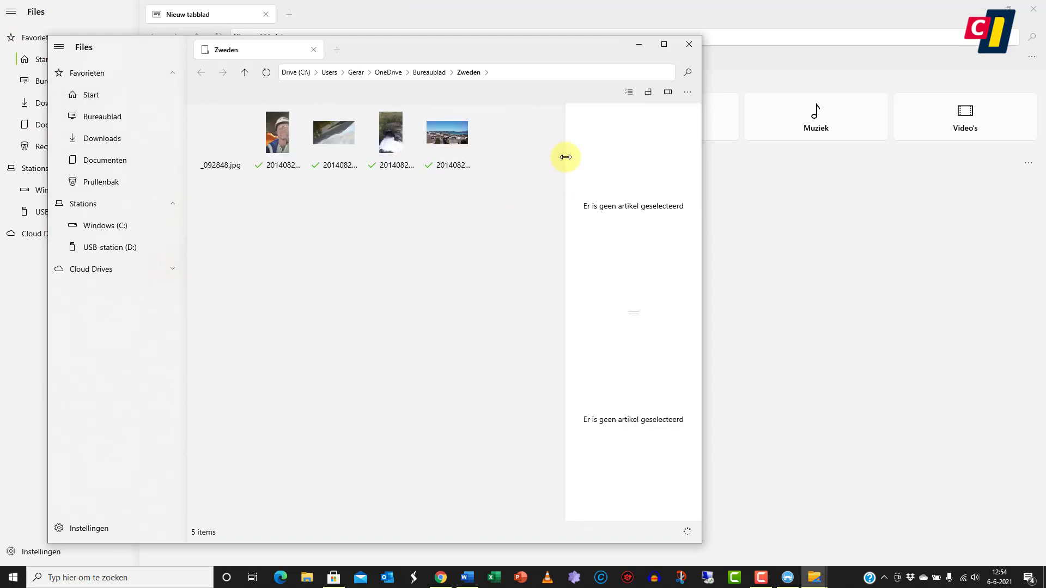
left_click(689, 44)
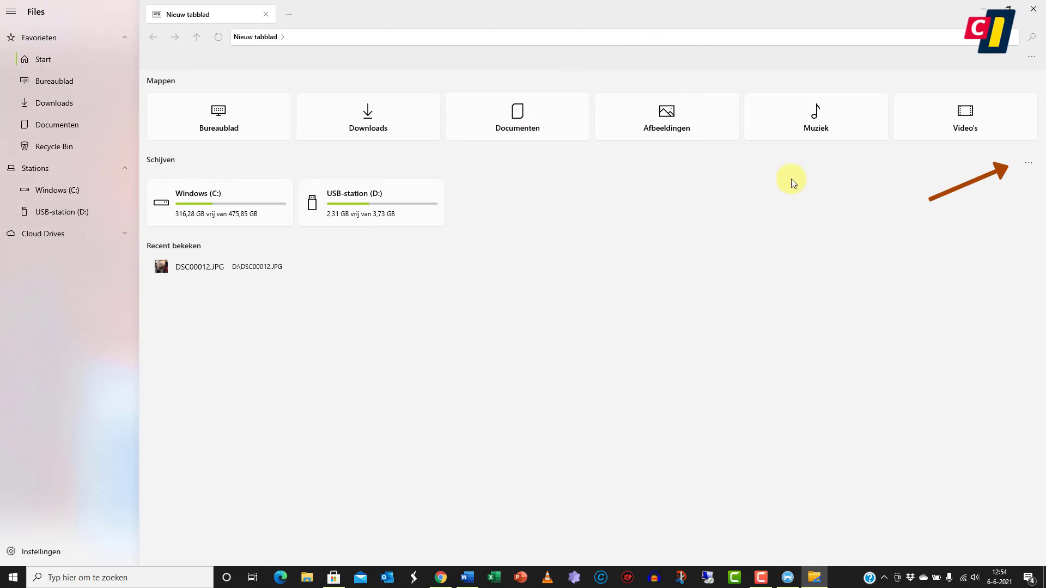
Step: Open the network drive mapping dialog from the Schijven section and dismiss it without connecting a folder
left_click(1027, 163)
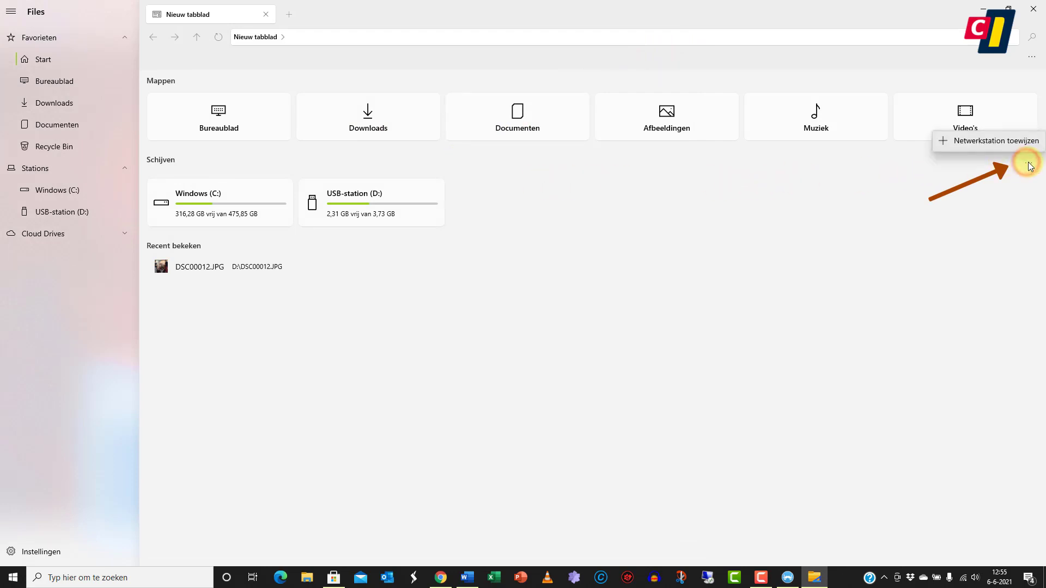
left_click(1004, 143)
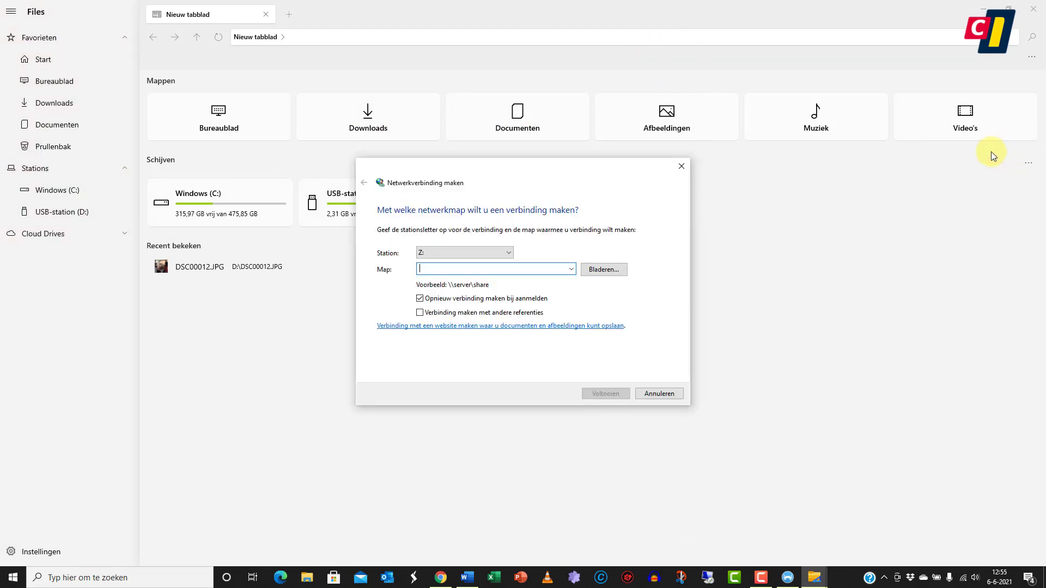
left_click(681, 166)
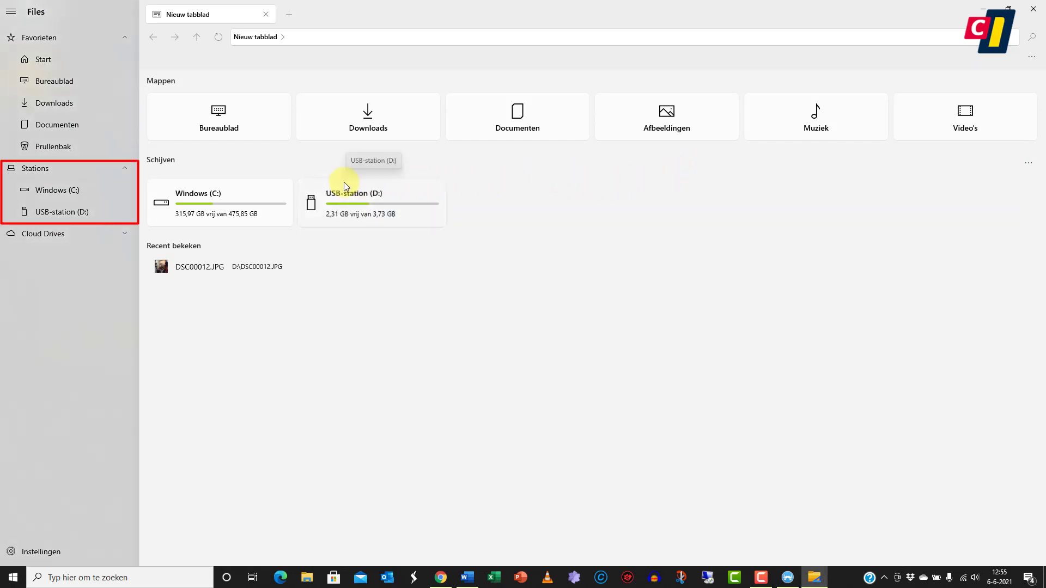
Step: Open USB-station (D:) and examine the context options for DSC00022.JPG, including the additional Meer options
left_click(74, 212)
scroll(327, 248, "down", 5)
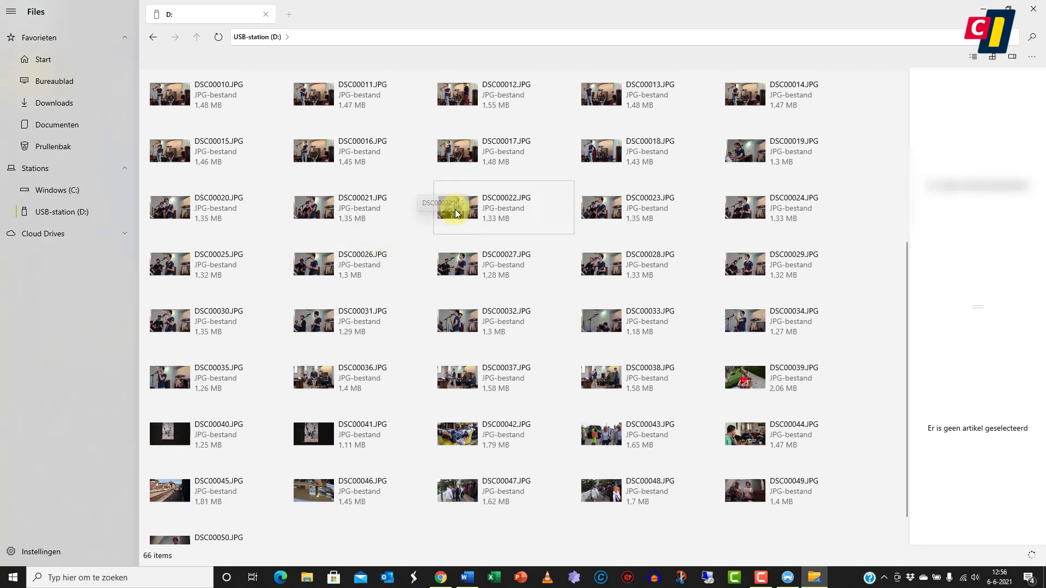
right_click(456, 210)
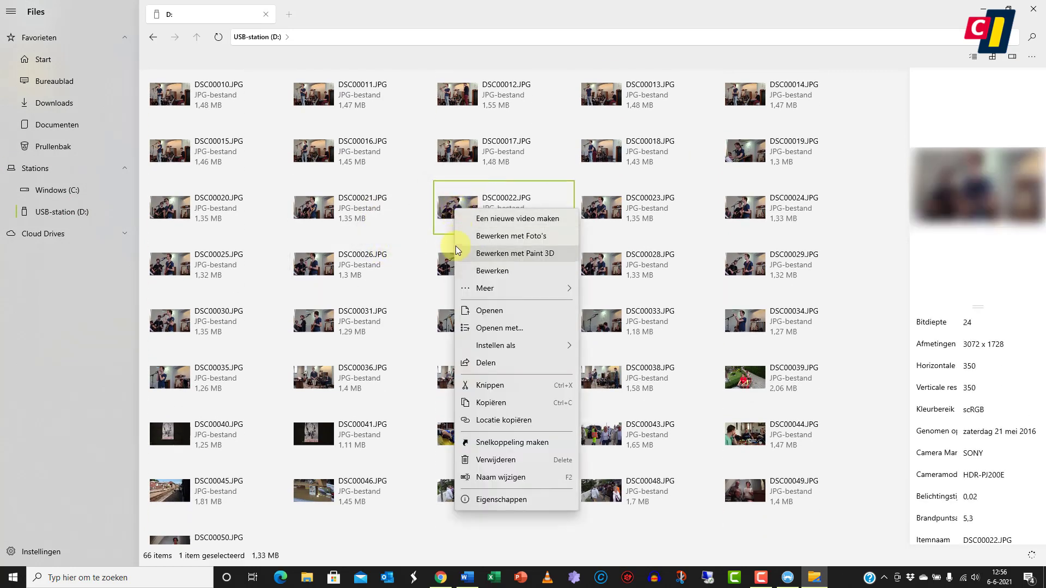
mouse_move(468, 292)
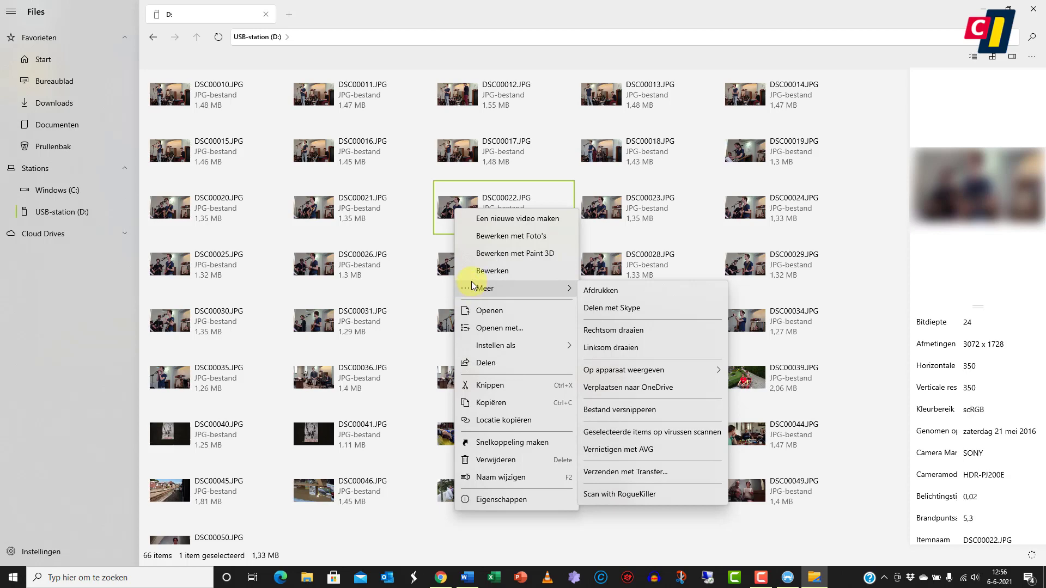
Step: Dismiss the photo's context options and expand the Cloud Drives group
scroll(414, 264, "up", 5)
left_click(125, 234)
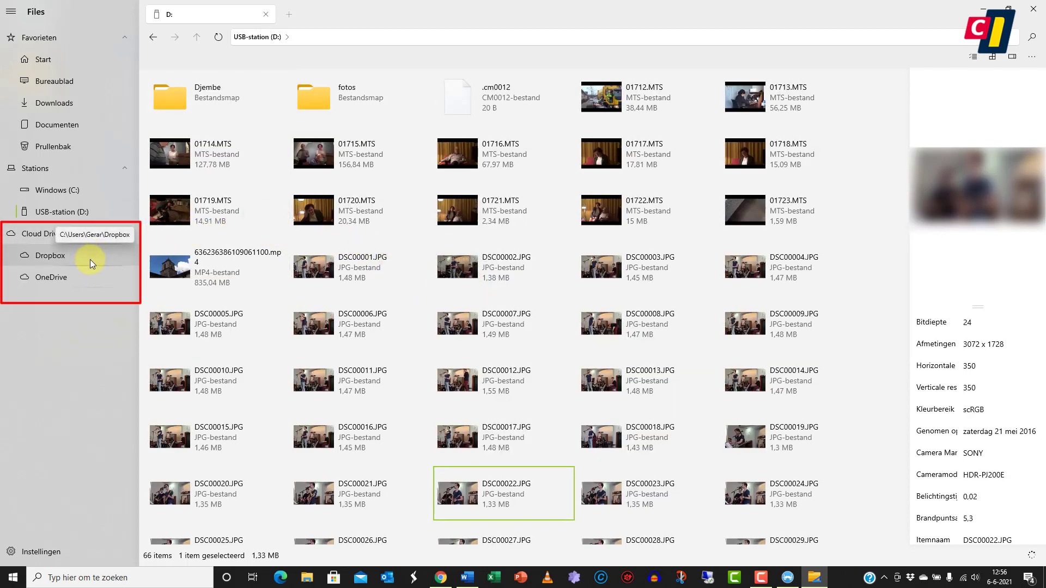
Step: Pin the OneDrive folder listed directly below My AxCrypt to the sidebar and open it from Favorieten
left_click(83, 278)
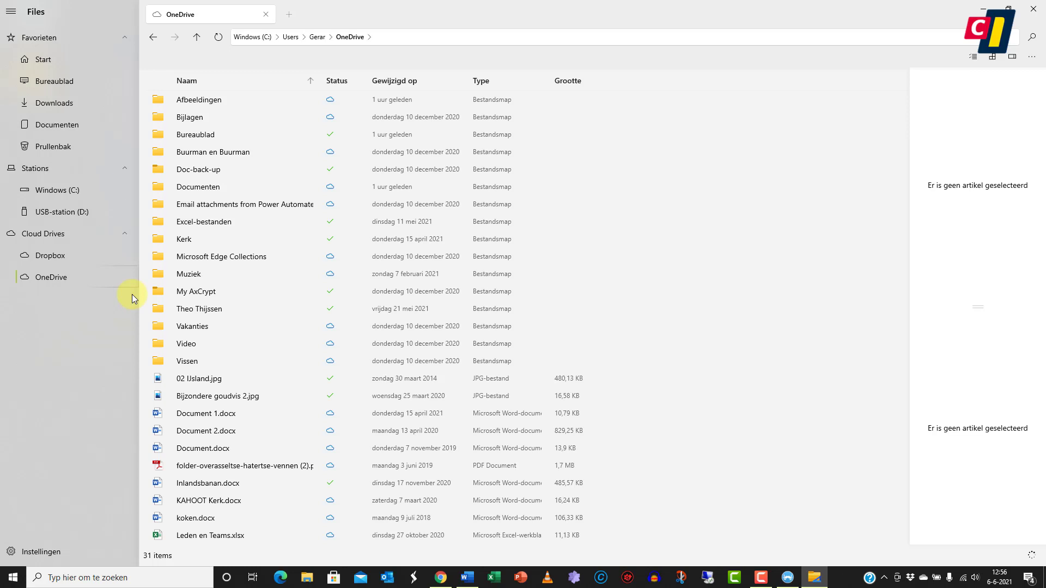
left_click(179, 309)
right_click(187, 309)
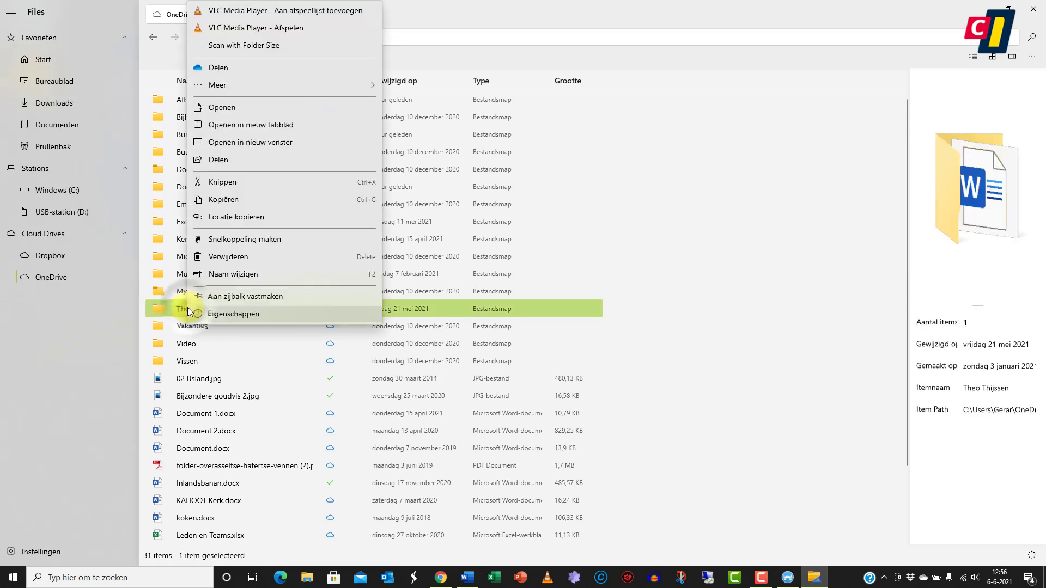
left_click(215, 297)
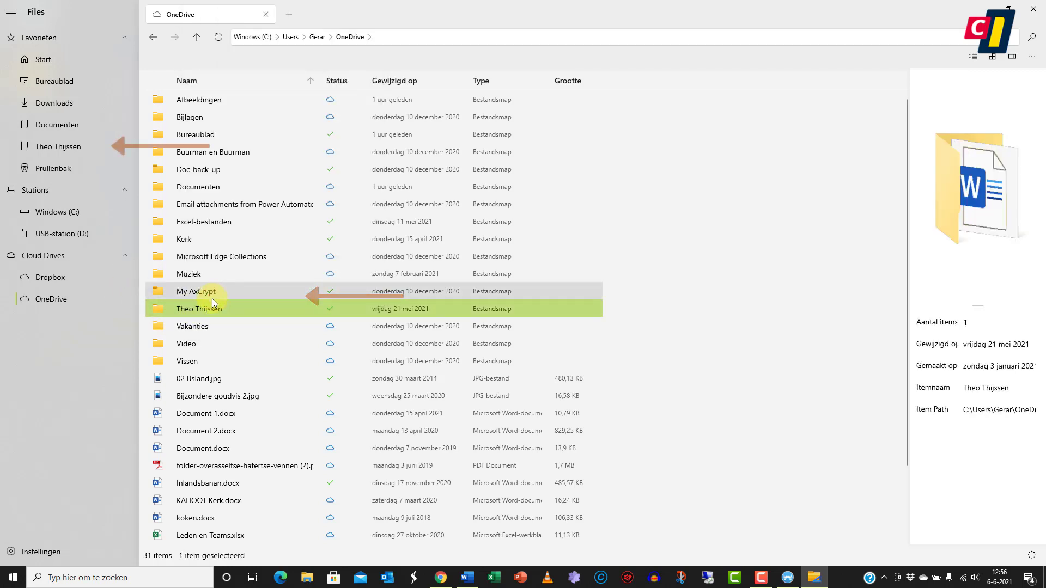
left_click(84, 147)
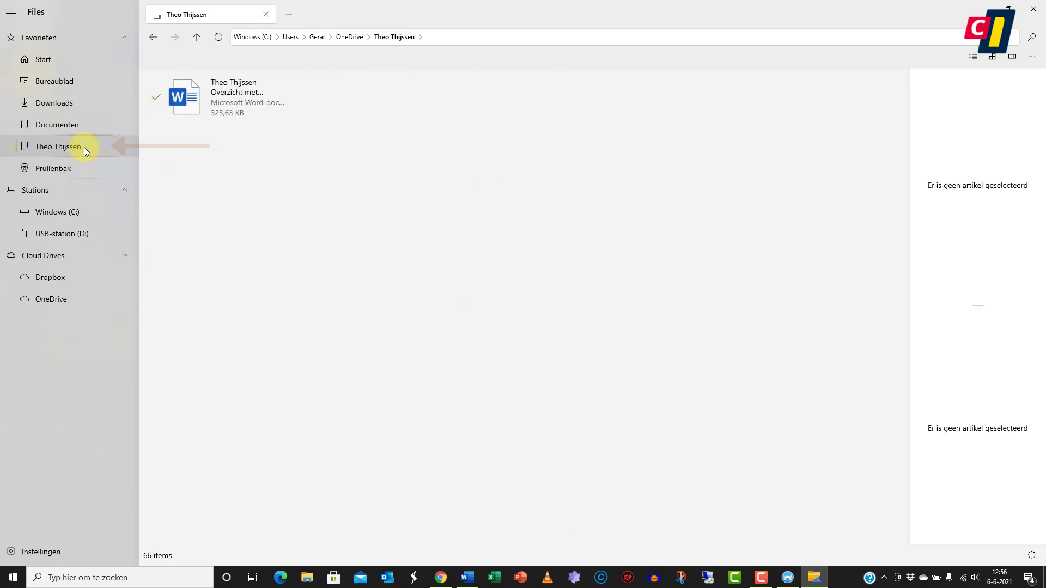
Step: Unpin the open OneDrive folder from the sidebar favourites
right_click(67, 150)
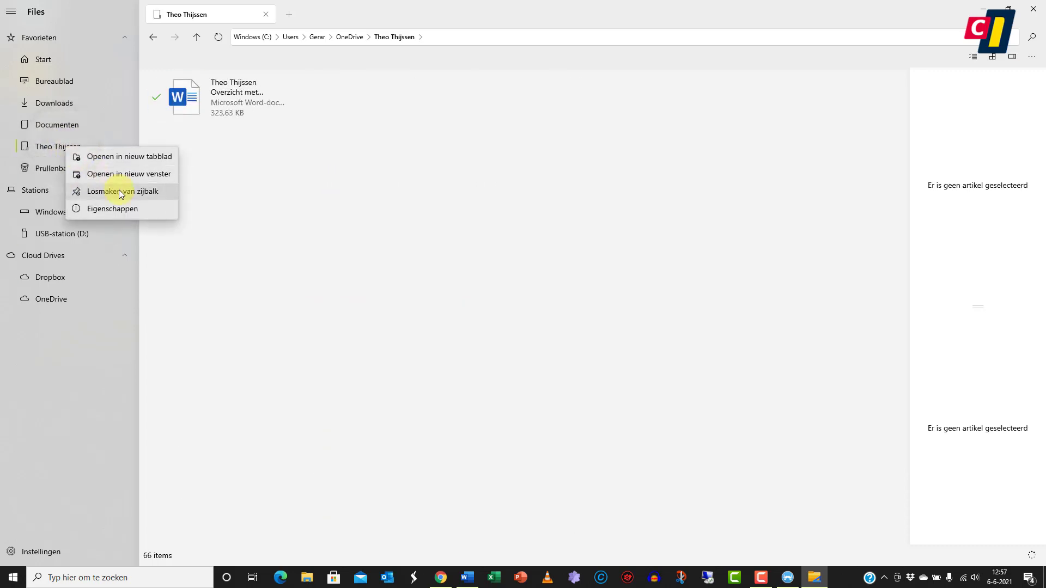
left_click(125, 193)
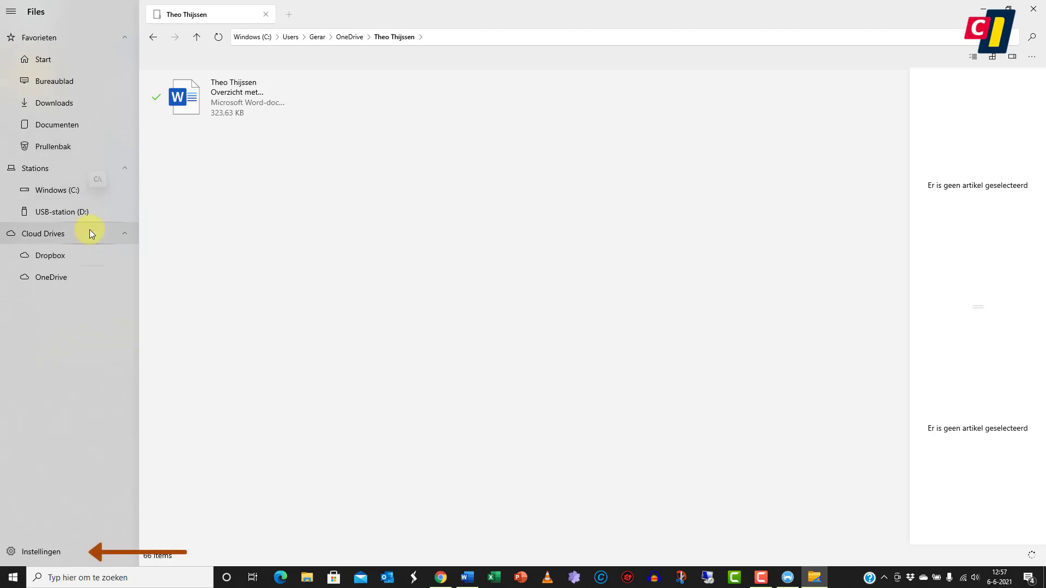
Step: Open Instellingen and switch the acrylic effect for the sidebar off and back on under Uiterlijk
left_click(39, 551)
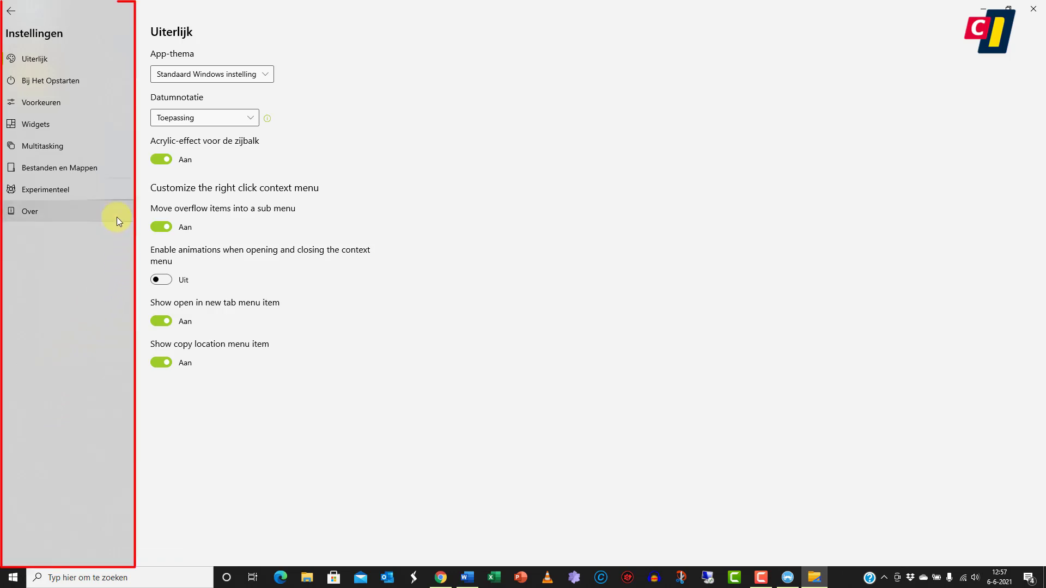
left_click(156, 159)
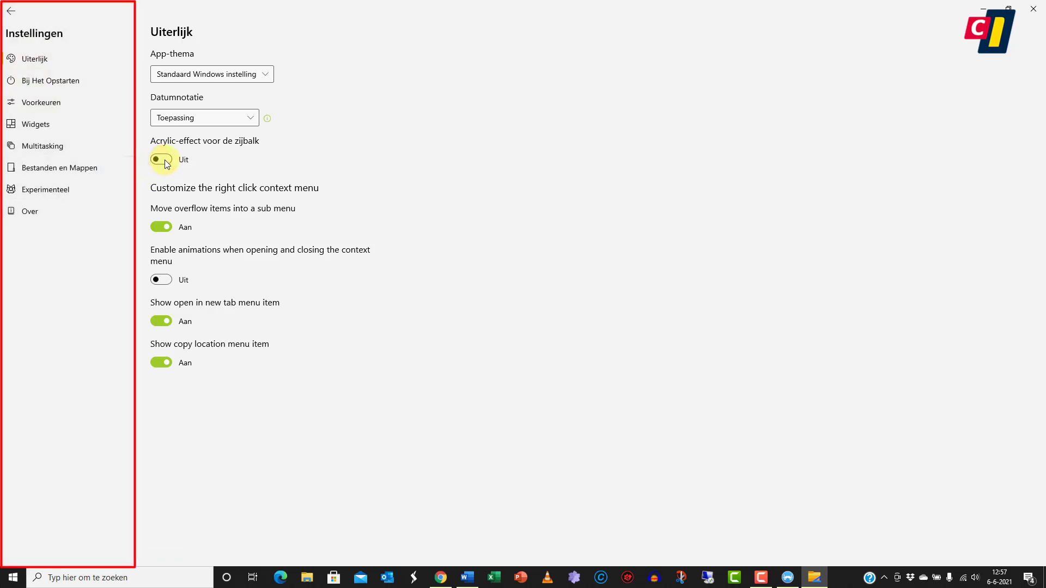
left_click(169, 162)
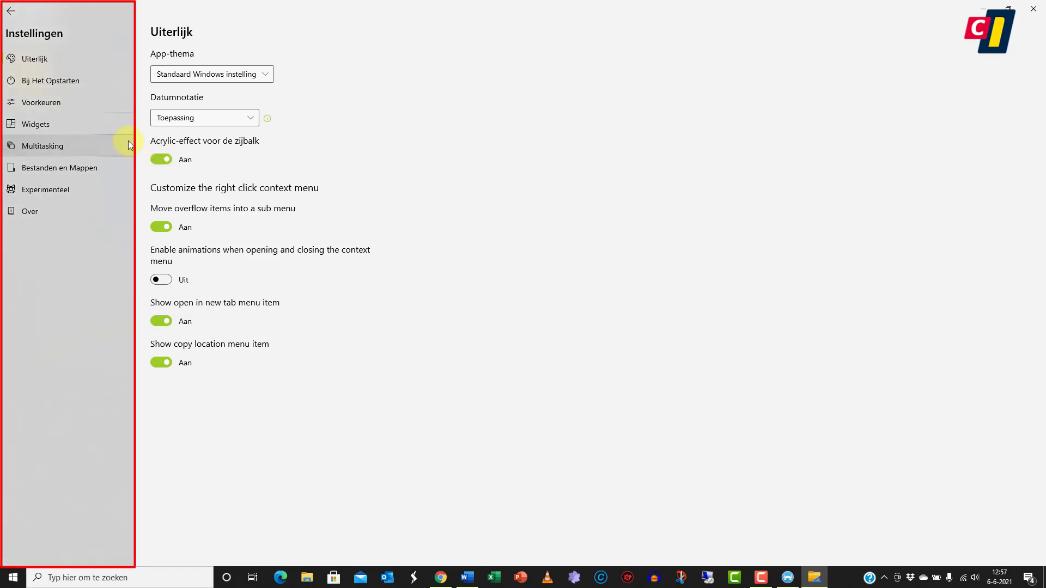
Step: Set the launch behaviour to Open specifieke pagina(s) and add the How tos folder from Documenten as a startup page
left_click(68, 80)
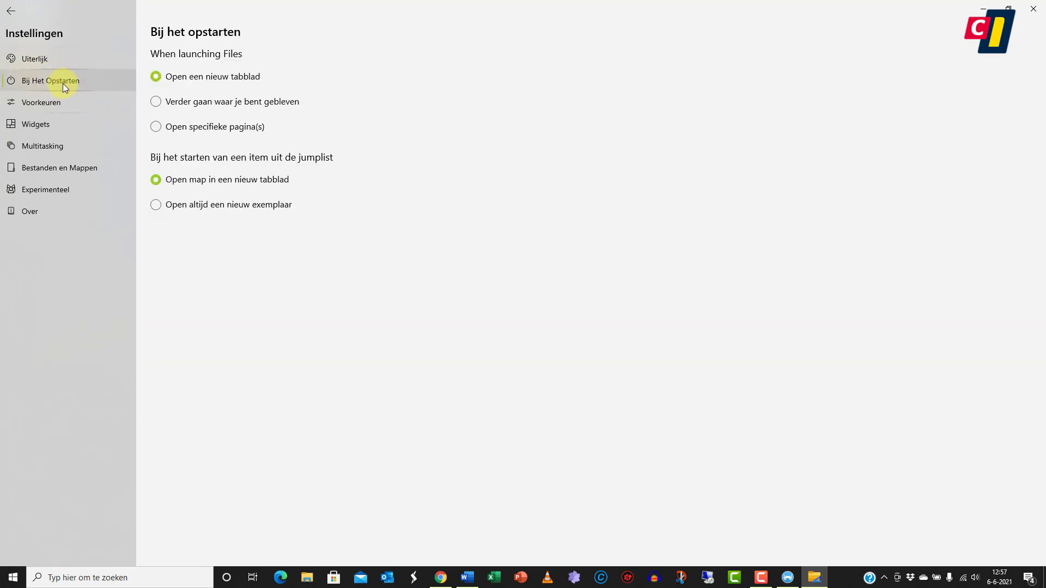
left_click(156, 126)
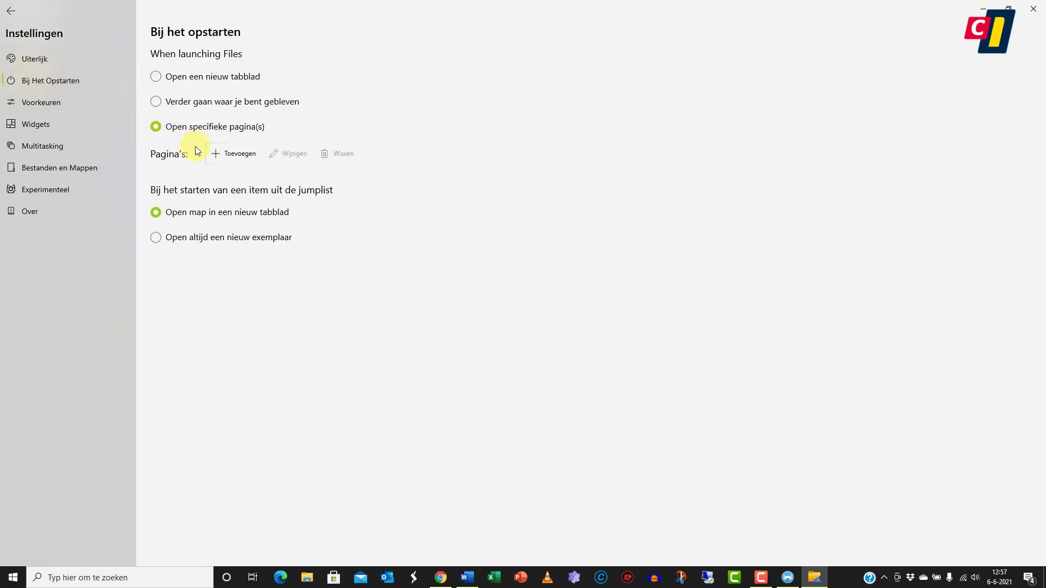
left_click(222, 156)
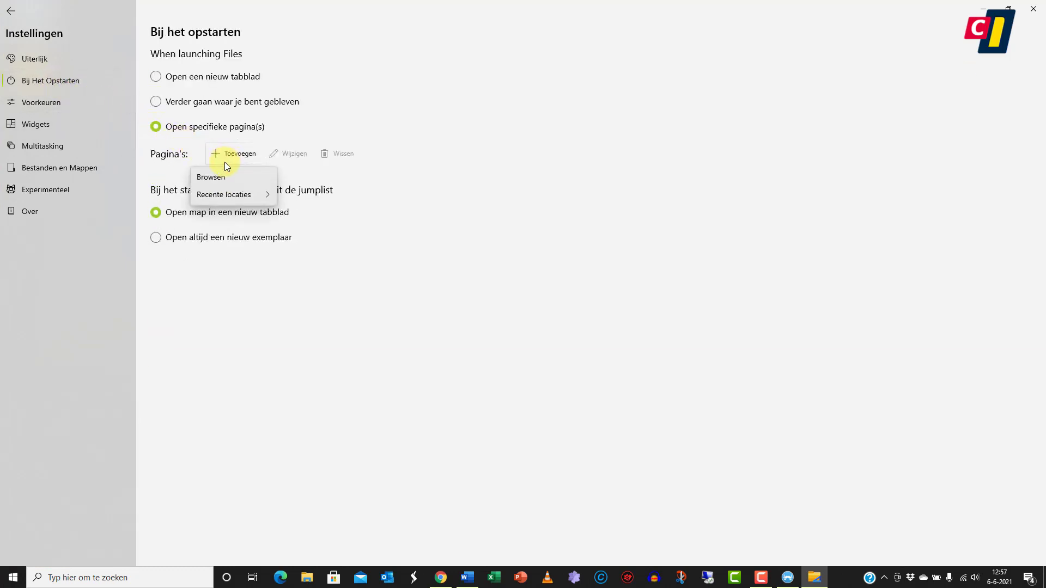
left_click(224, 174)
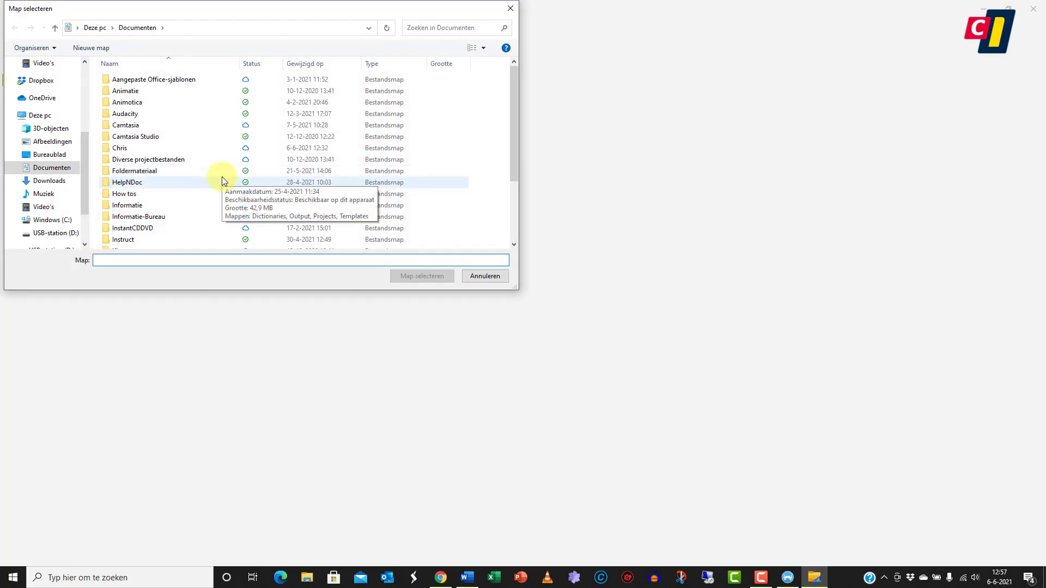
left_click(148, 194)
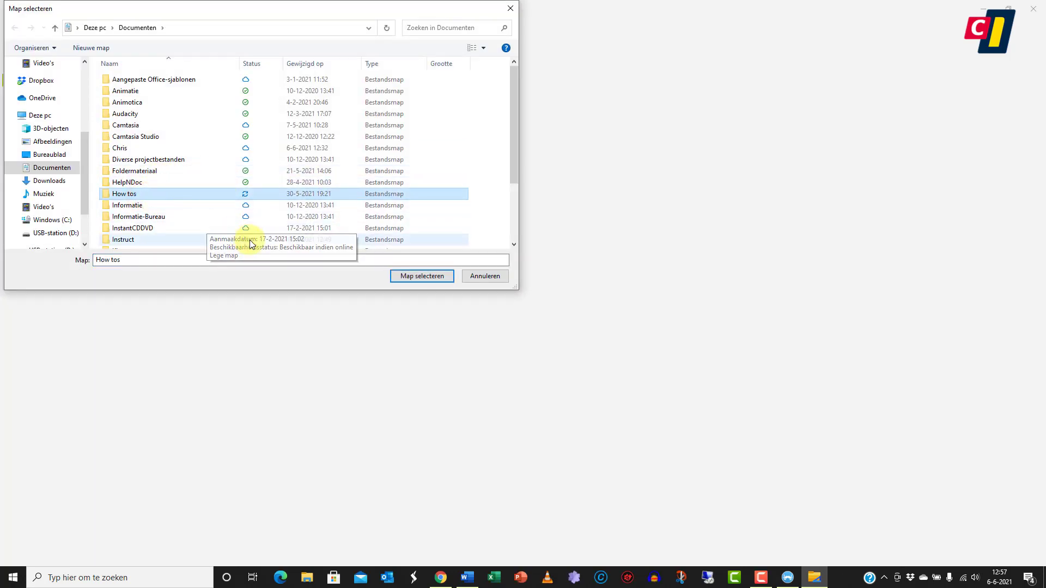
left_click(408, 278)
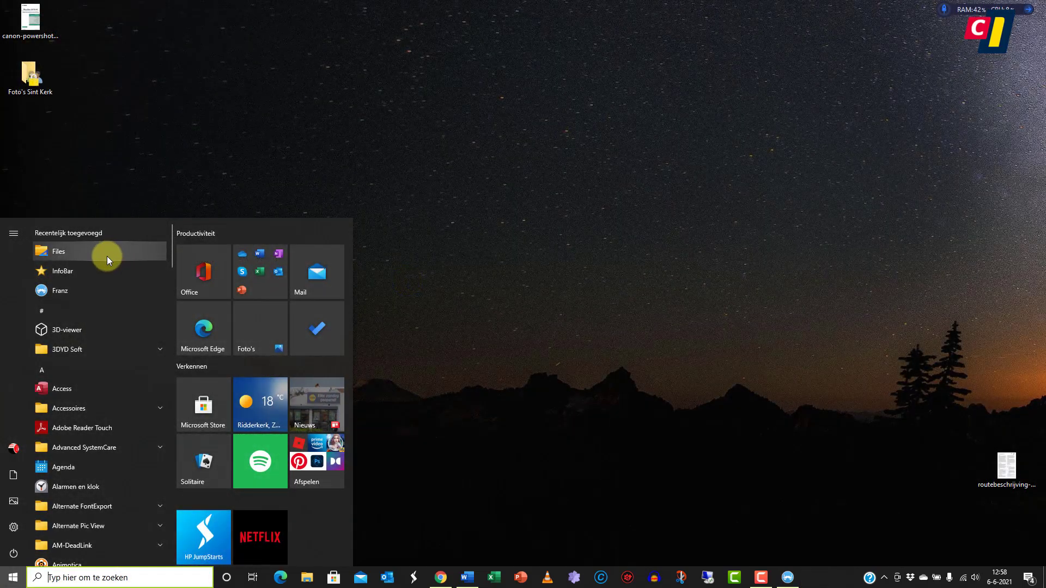
Step: Launch the Files app again from the desktop environment
left_click(107, 255)
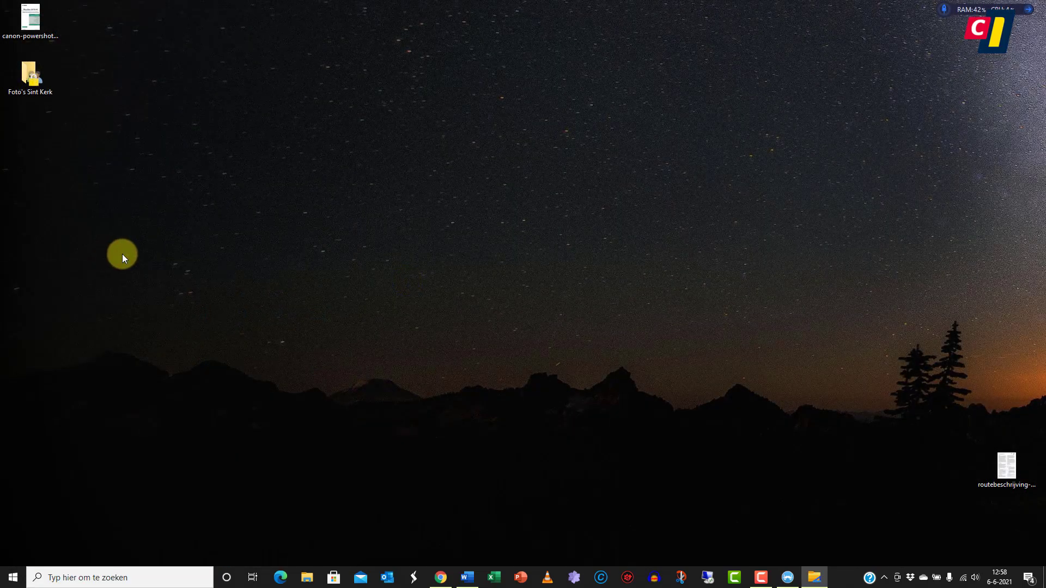